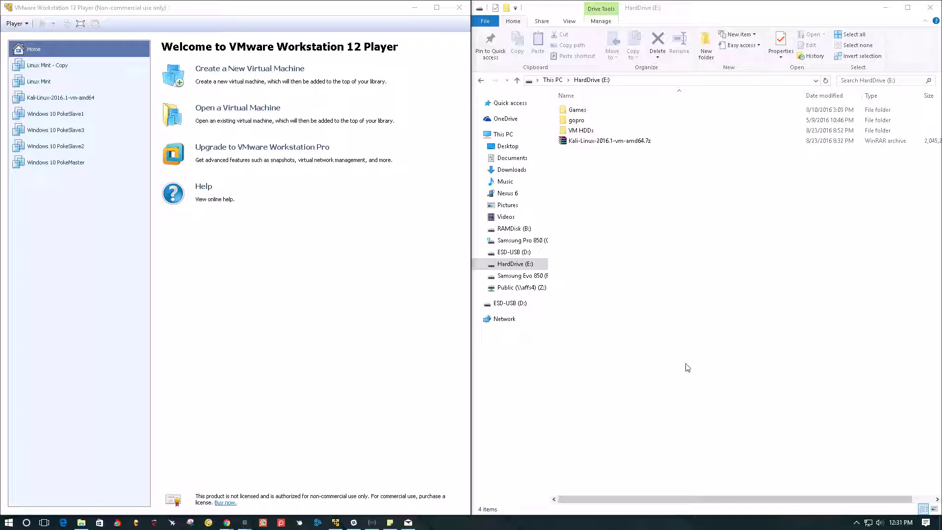
- Start Linux Mint, move the in-use warning aside and select its VM folder path
double_click(39, 86)
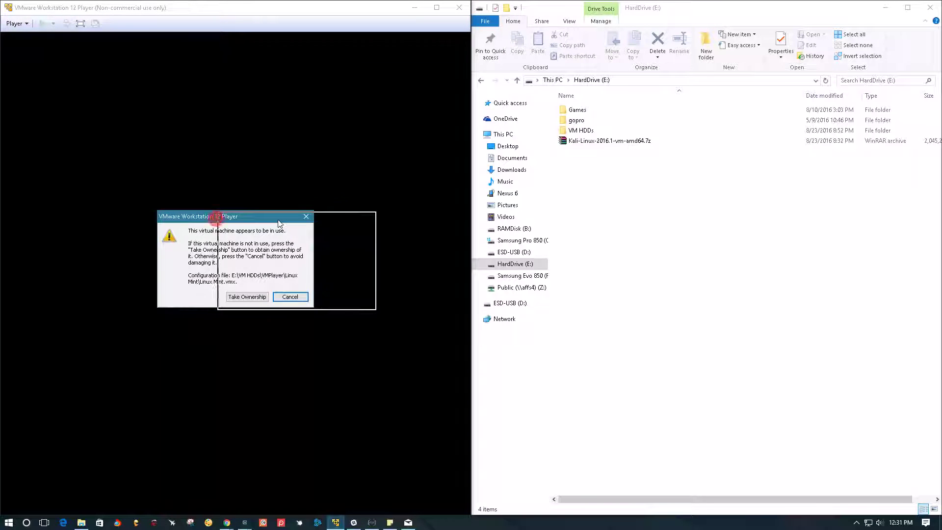
left_click_drag(214, 224, 275, 224)
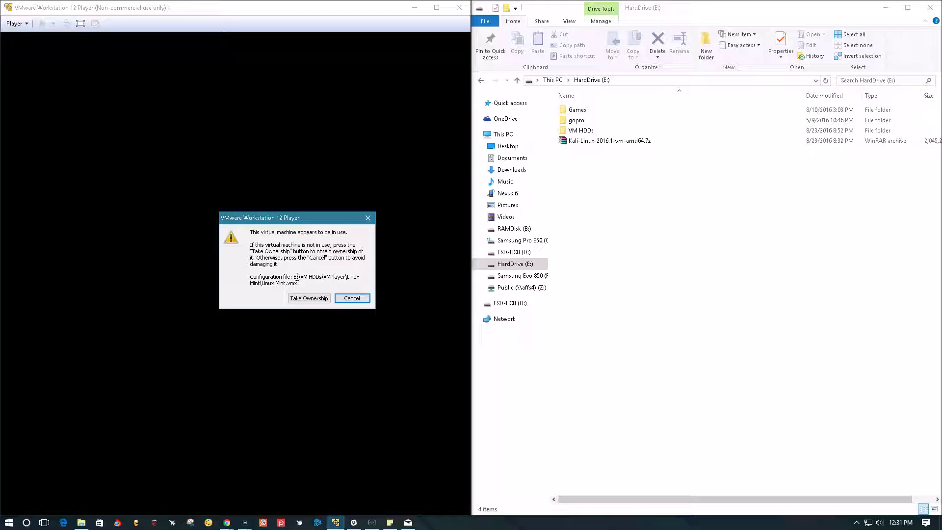
left_click_drag(293, 277, 261, 285)
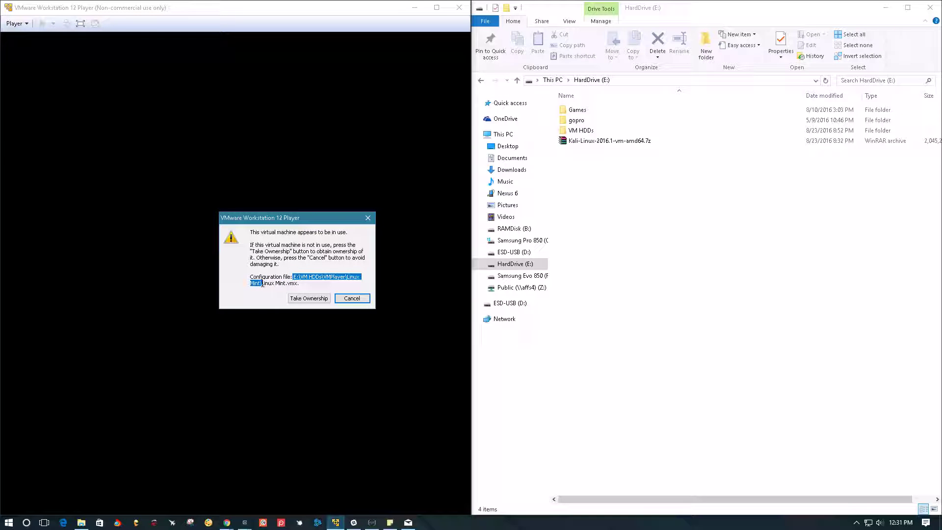
- Paste the copied path into Explorer's address bar to open the Linux Mint VM folder
left_click(661, 80)
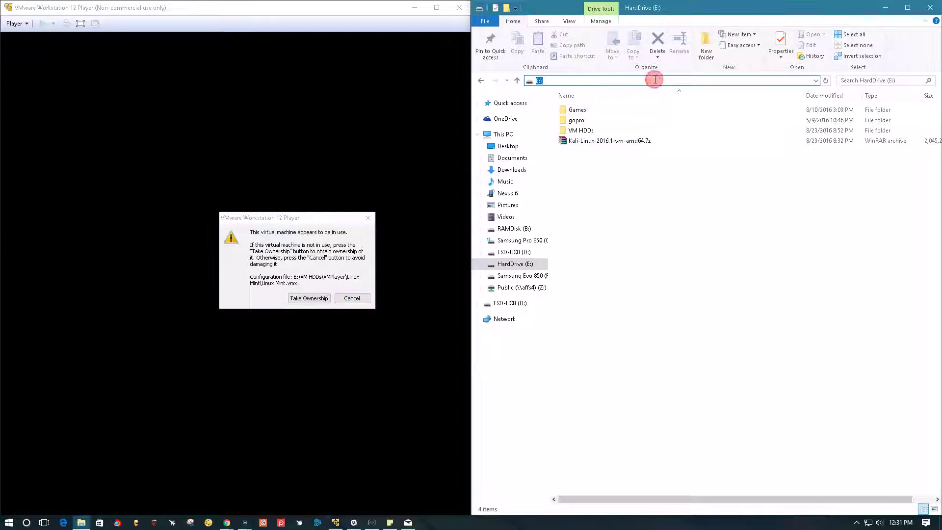
type("E:\\VM HDDs\\VMPlayer\\Linux Mint\\")
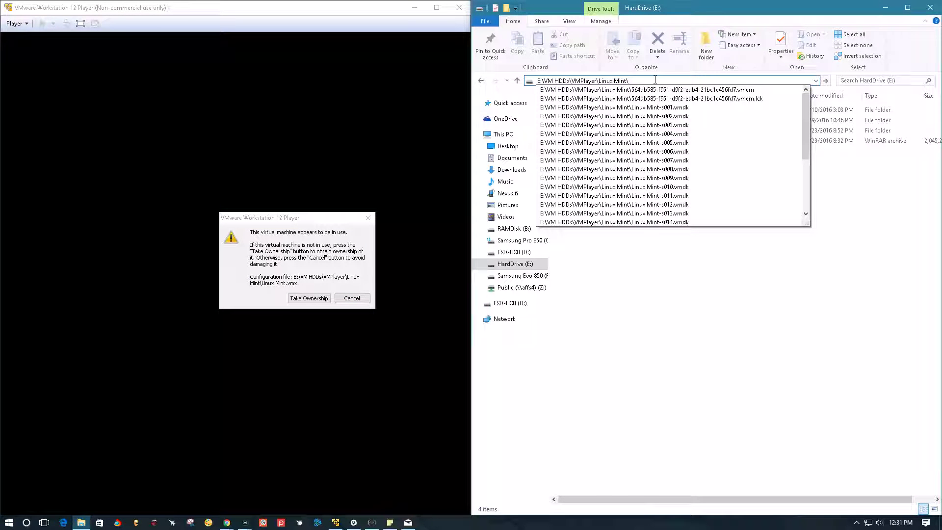
key("Return")
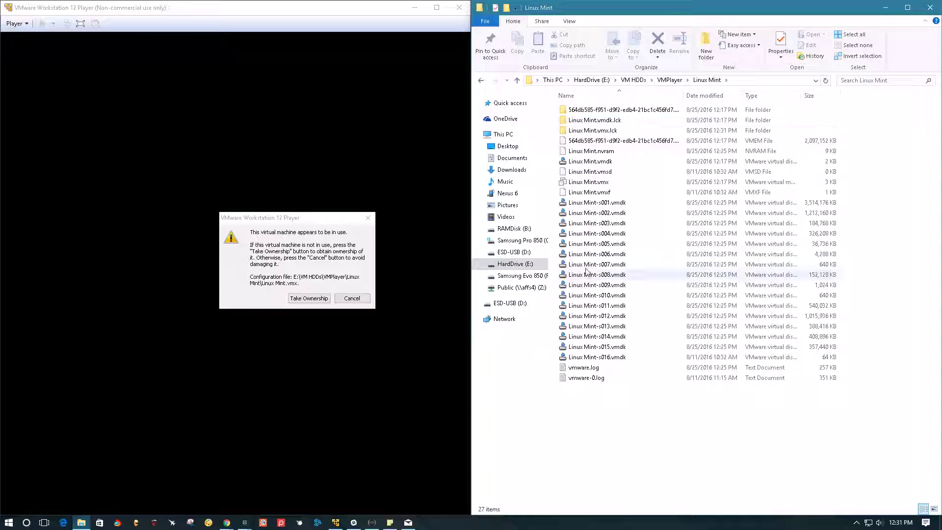
- Cancel the in-use warning, snap Player to the left half and select the first lock folder
left_click(355, 298)
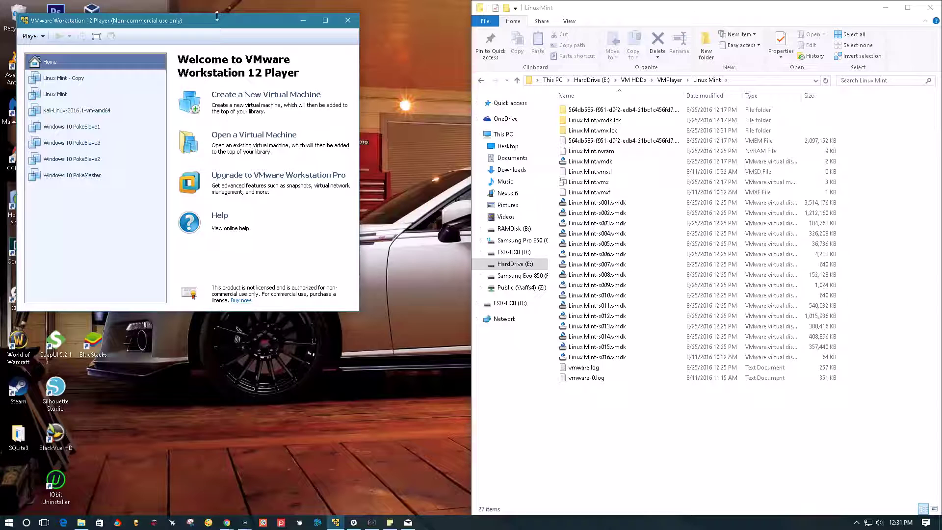
key("Escape")
key("super+Left")
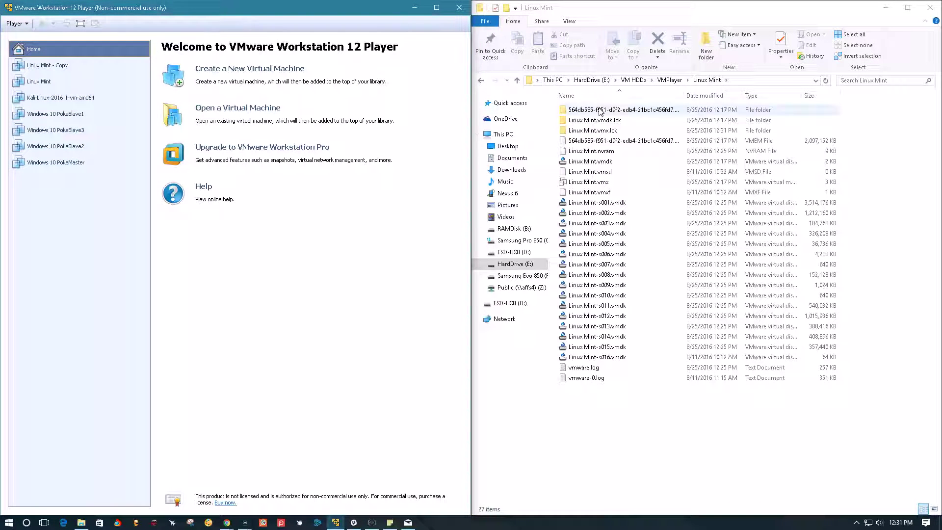
left_click(598, 109)
- Extend the selection to all three .lck folders and delete them
left_click(609, 131, "shift")
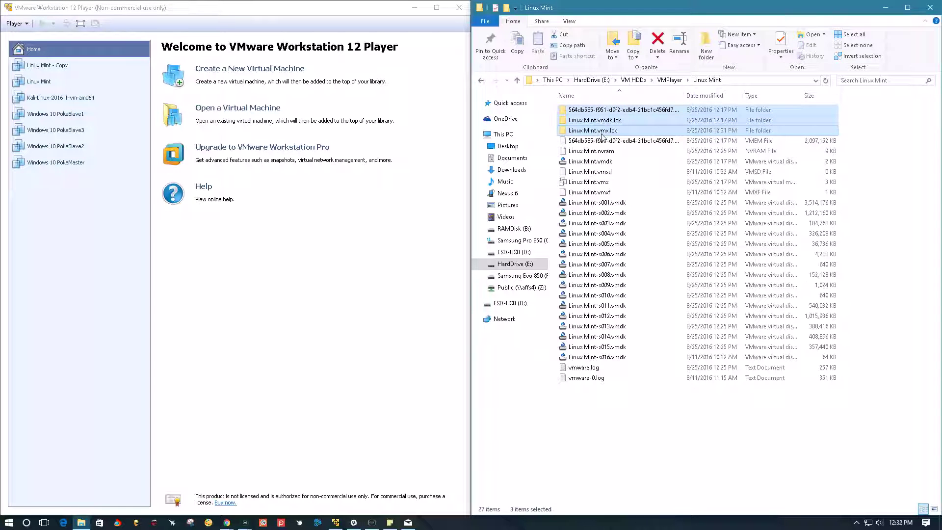
key("Delete")
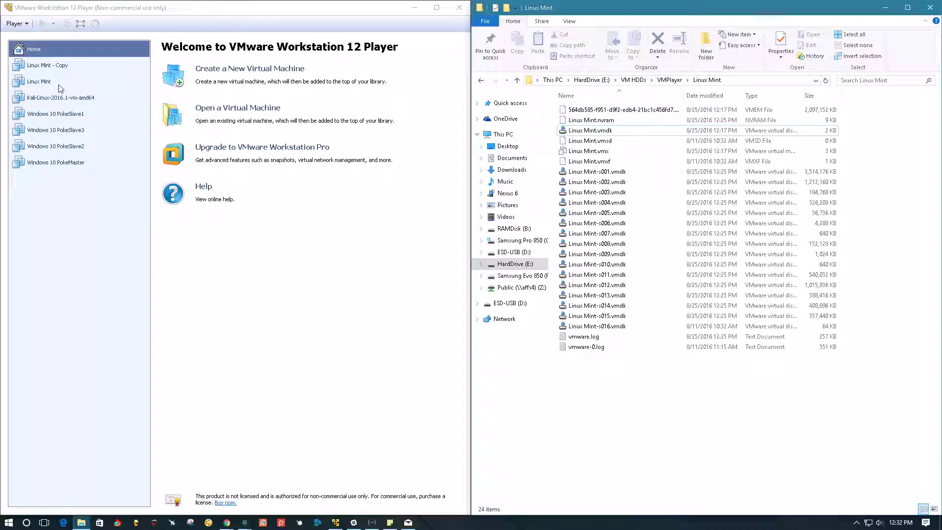
- Power on Linux Mint from the library and move its window lower on the desktop
double_click(40, 83)
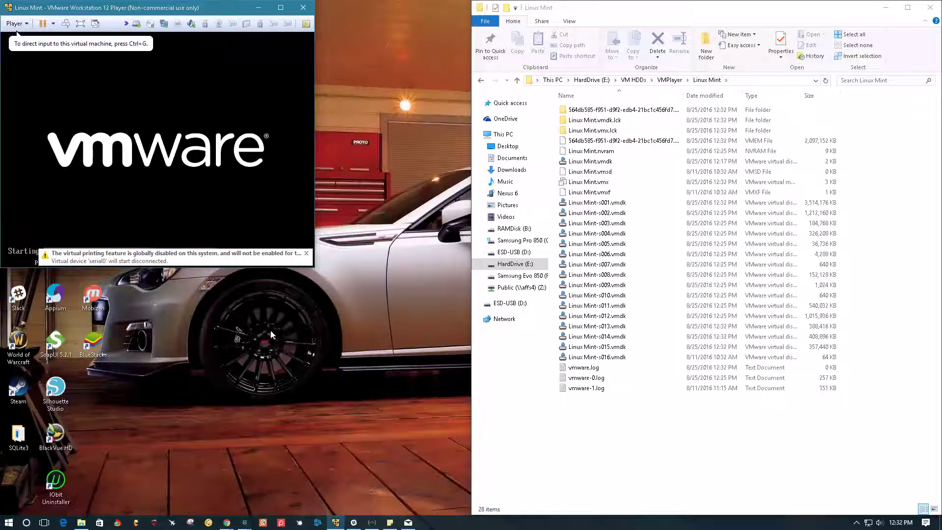
left_click_drag(224, 6, 271, 95)
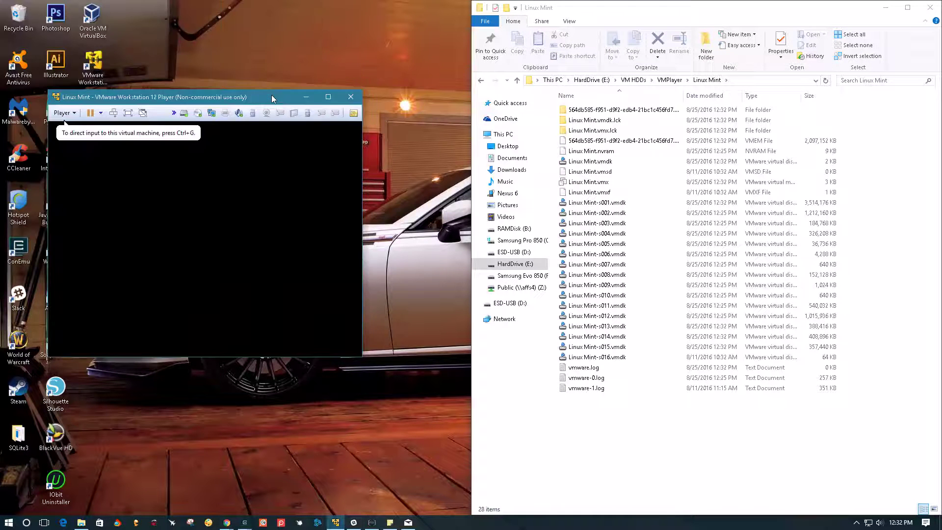